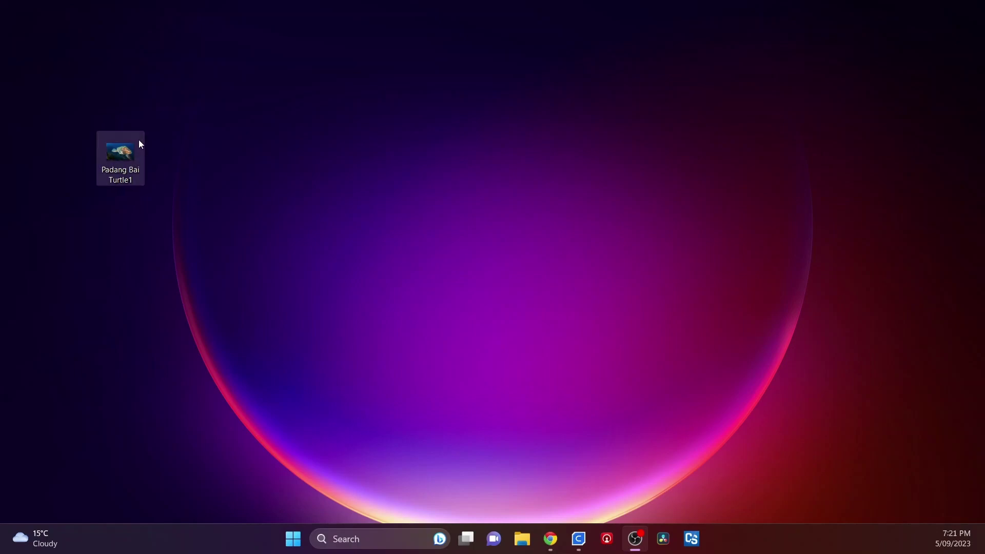
Step: Open the desktop image Padang Bai Turtle1 in Photos for editing and crop it slightly at the upper-left corner
{"action": "right_click", "coordinate": [125, 156]}
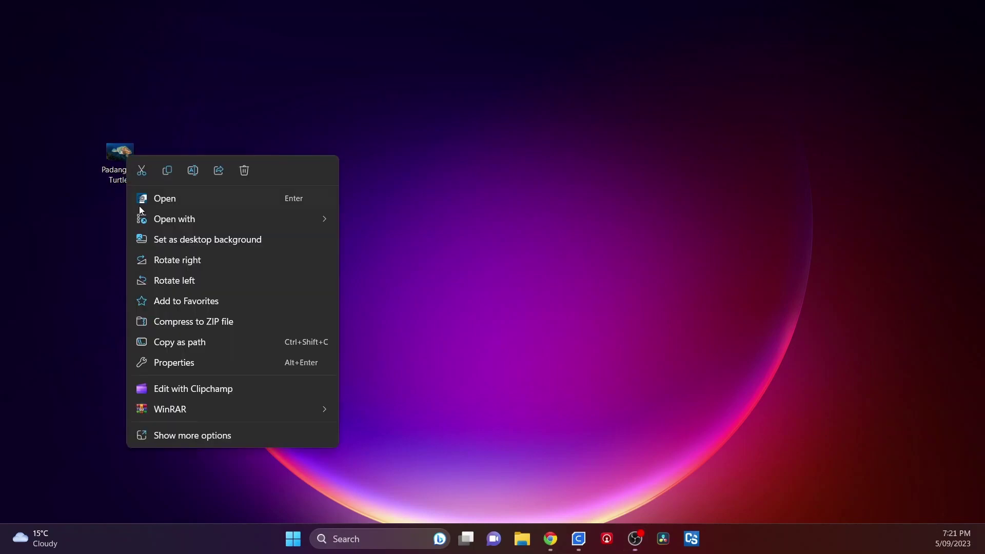
{"action": "mouse_move", "coordinate": [163, 224]}
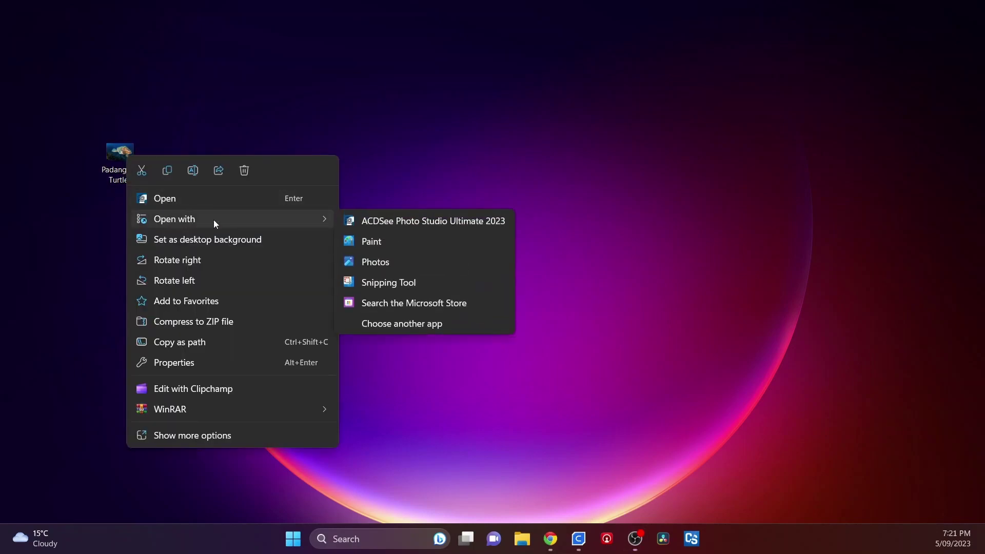
{"action": "left_click", "coordinate": [379, 262]}
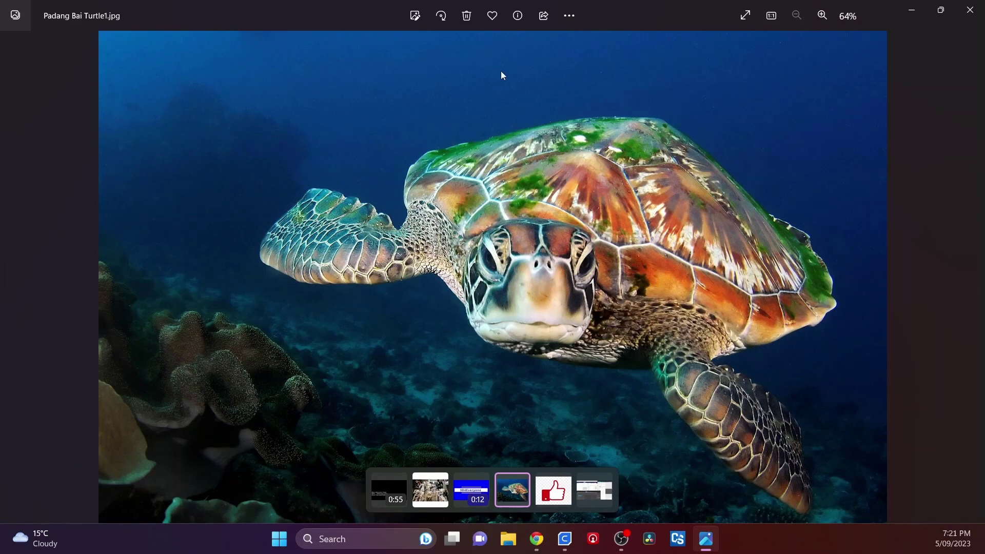
{"action": "left_click", "coordinate": [412, 14]}
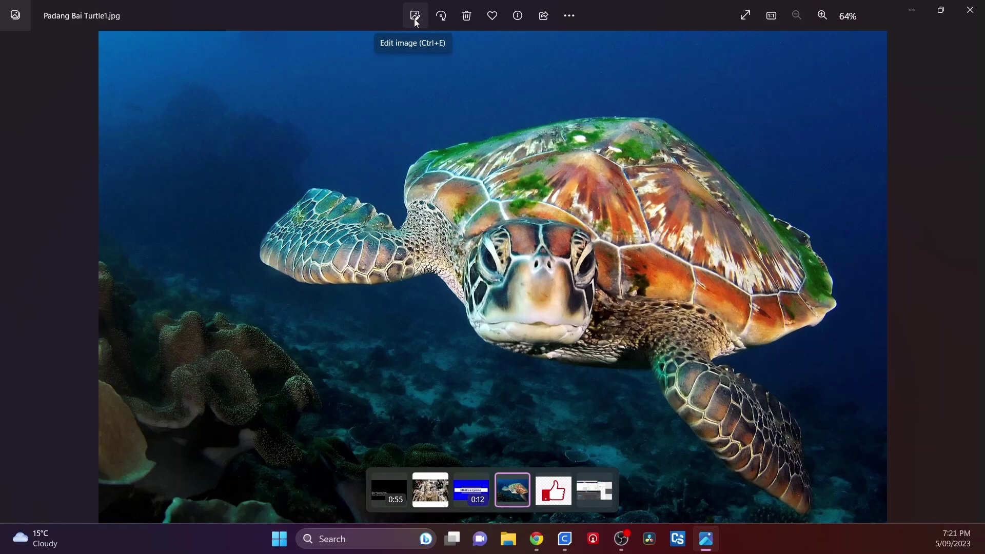
{"action": "left_click", "coordinate": [415, 17]}
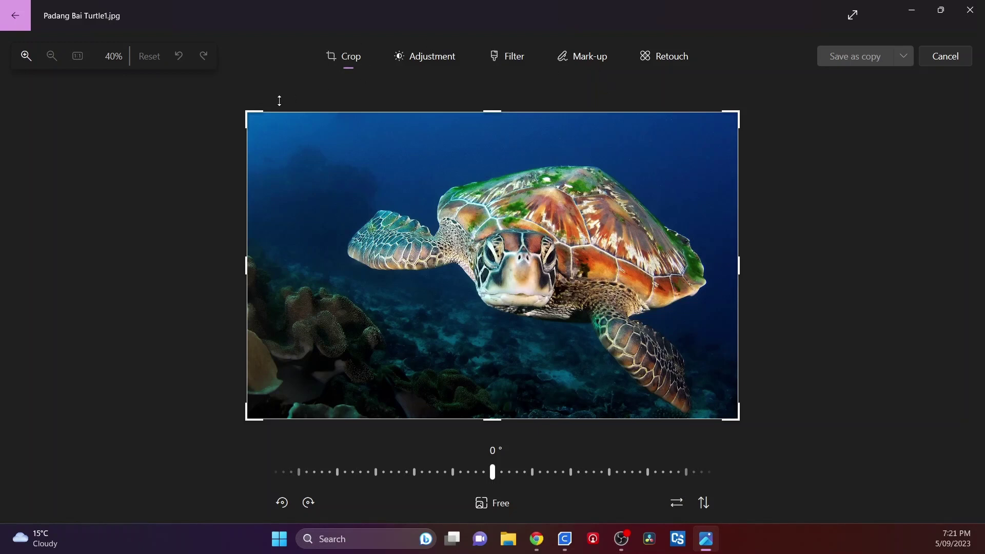
{"action": "mouse_move", "coordinate": [247, 110]}
{"action": "left_mouse_down"}
{"action": "mouse_move", "coordinate": [323, 151]}
{"action": "mouse_move", "coordinate": [269, 106]}
{"action": "mouse_move", "coordinate": [237, 109]}
{"action": "left_mouse_up"}
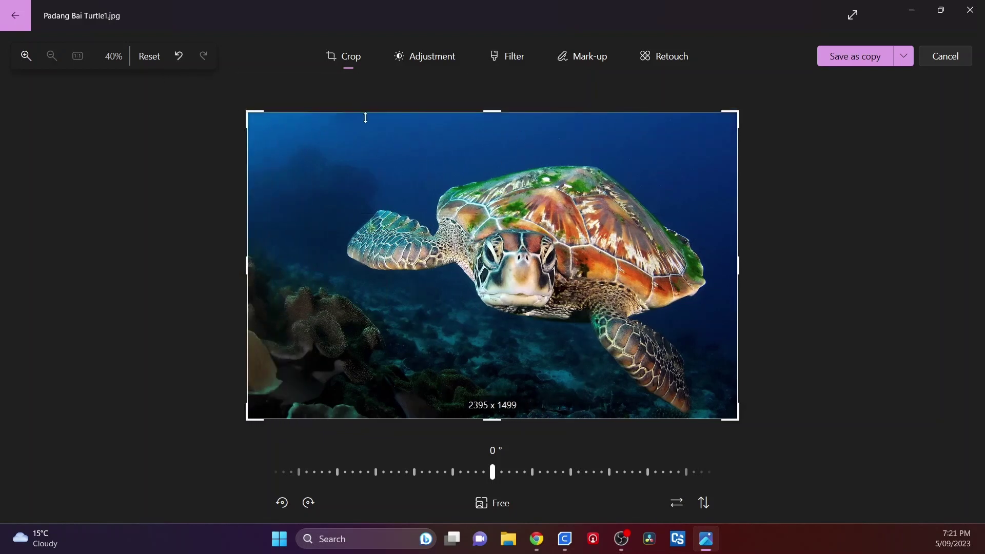
{"action": "mouse_move", "coordinate": [243, 111]}
{"action": "left_mouse_down"}
{"action": "mouse_move", "coordinate": [288, 139]}
{"action": "mouse_move", "coordinate": [326, 141]}
{"action": "mouse_move", "coordinate": [250, 109]}
{"action": "left_mouse_up"}
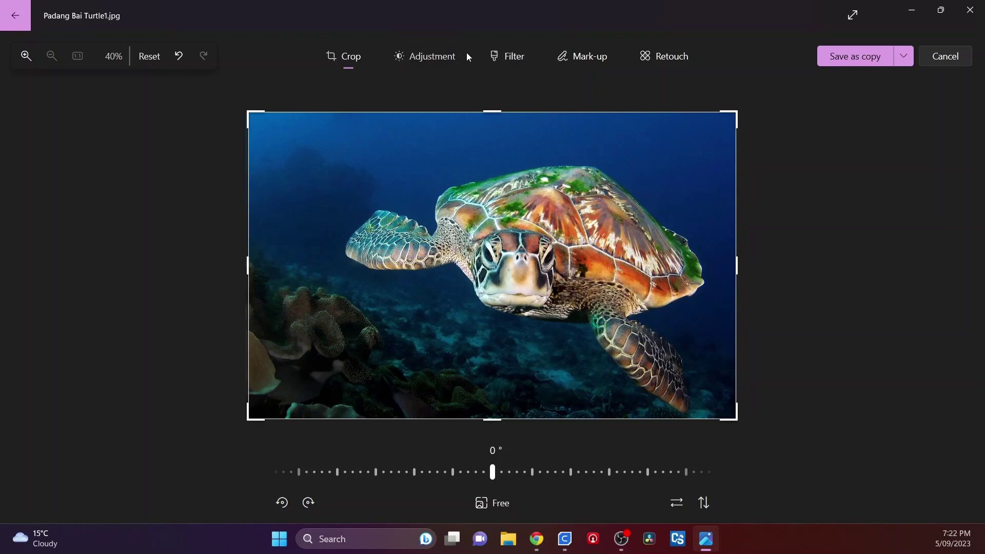
Step: Try the B&W filter on the turtle photo and restore the Original filter
{"action": "left_click", "coordinate": [510, 60]}
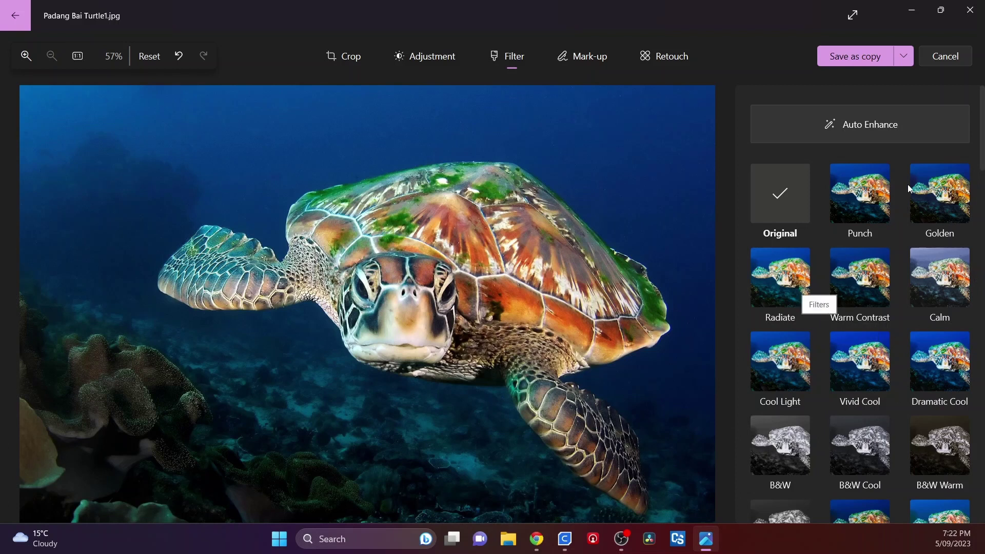
{"action": "left_click", "coordinate": [780, 445]}
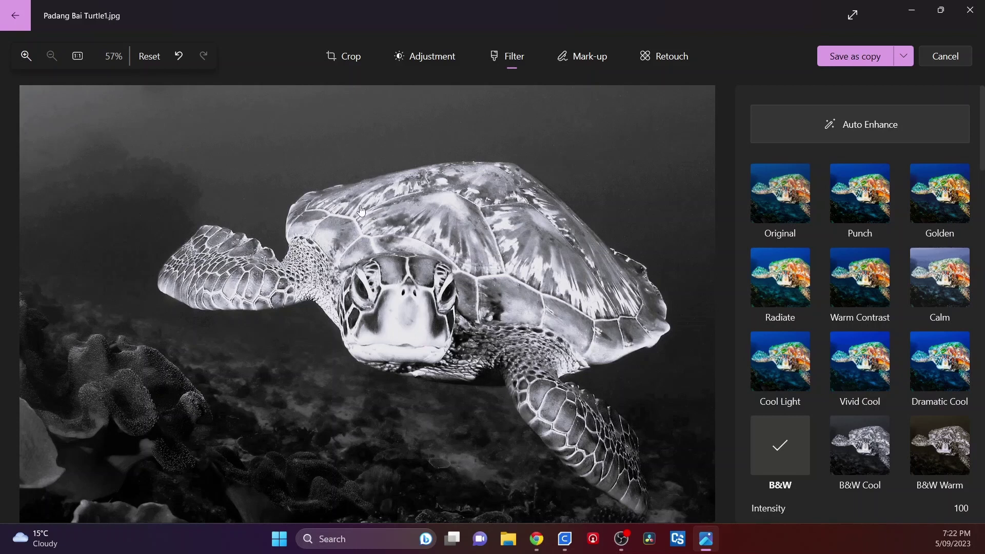
{"action": "left_click", "coordinate": [778, 205]}
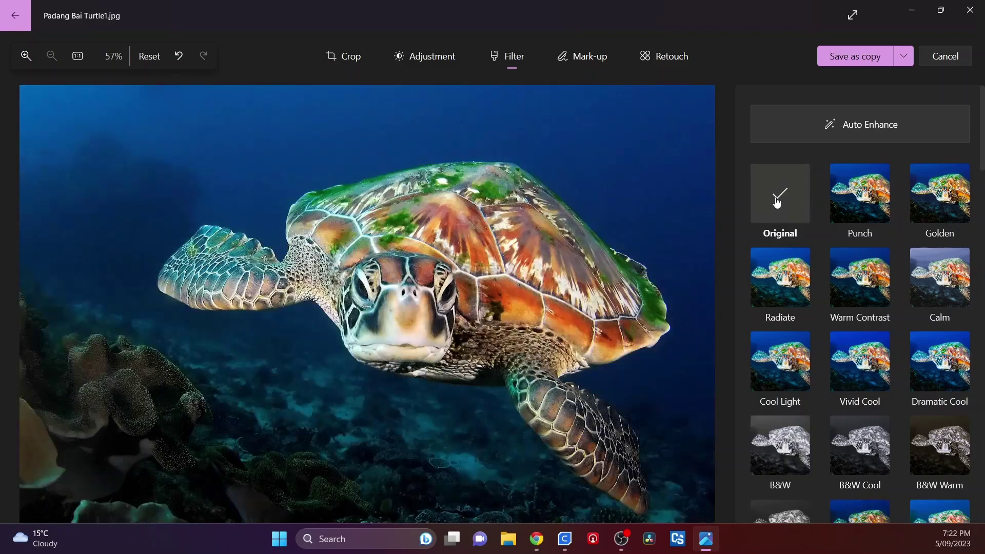
Step: Turn the turtle photo black and white by setting saturation to -100, and set contrast to 25
{"action": "left_click", "coordinate": [428, 57]}
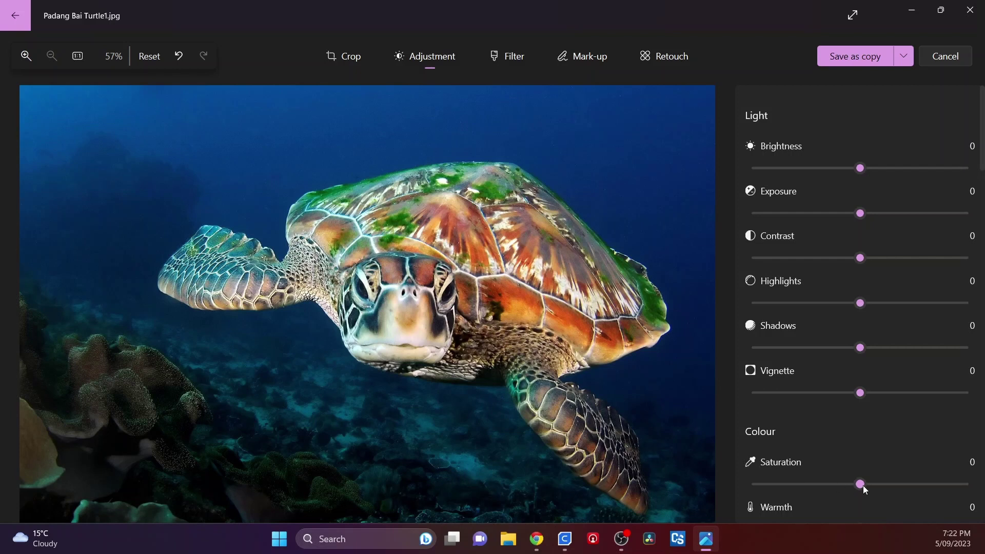
{"action": "left_click_drag", "start_coordinate": [861, 484], "coordinate": [841, 484]}
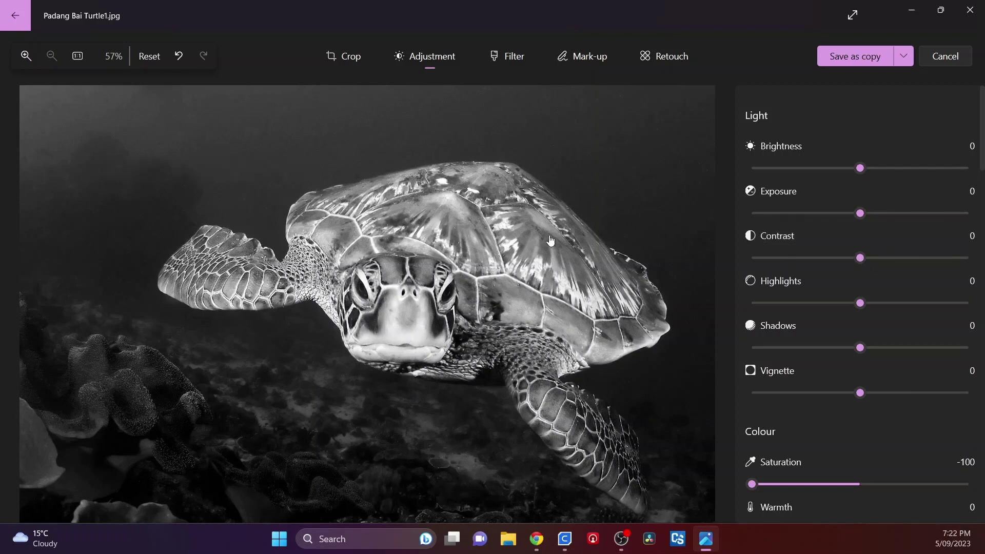
{"action": "left_click_drag", "start_coordinate": [862, 257], "coordinate": [881, 260]}
{"action": "key", "text": "End"}
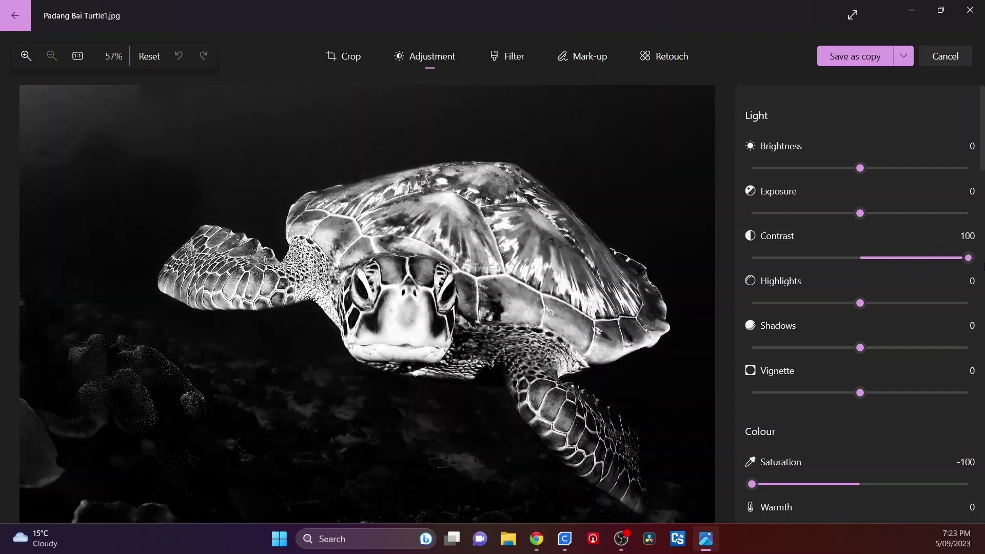
{"action": "left_click_drag", "start_coordinate": [953, 266], "coordinate": [896, 270]}
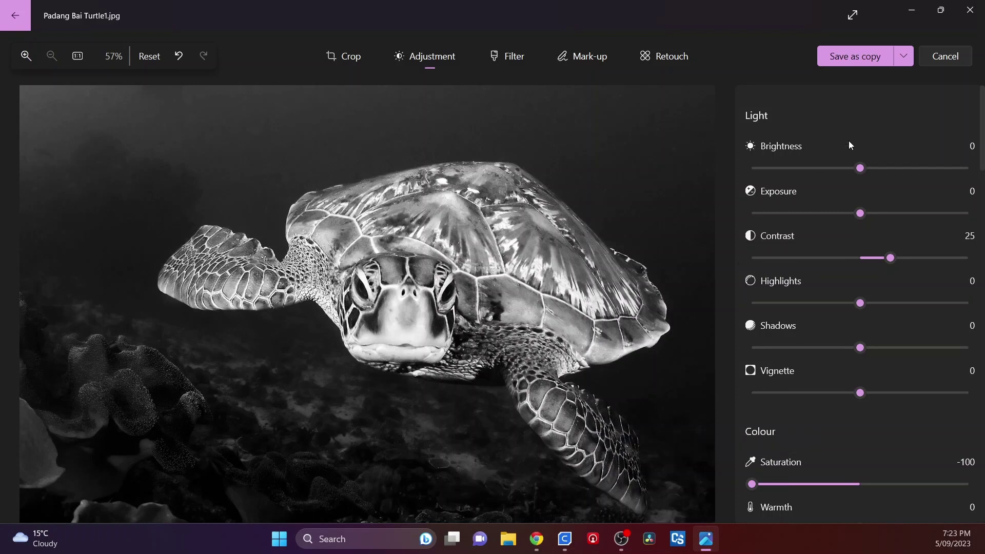
Step: Save a JPG copy of the edited photo to the Desktop as "Padang Bai Turtle1 bw" and close Photos
{"action": "left_click", "coordinate": [860, 61]}
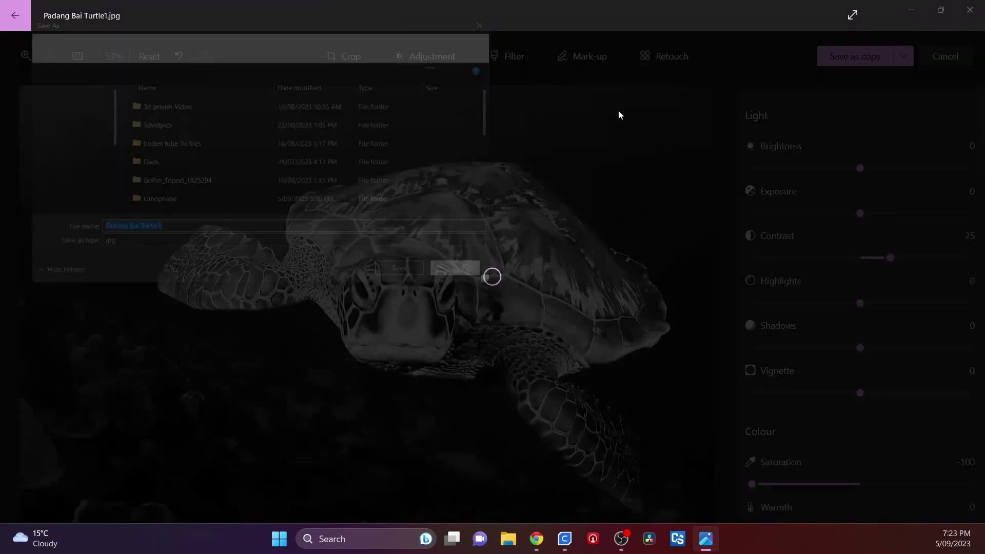
{"action": "left_click", "coordinate": [172, 238]}
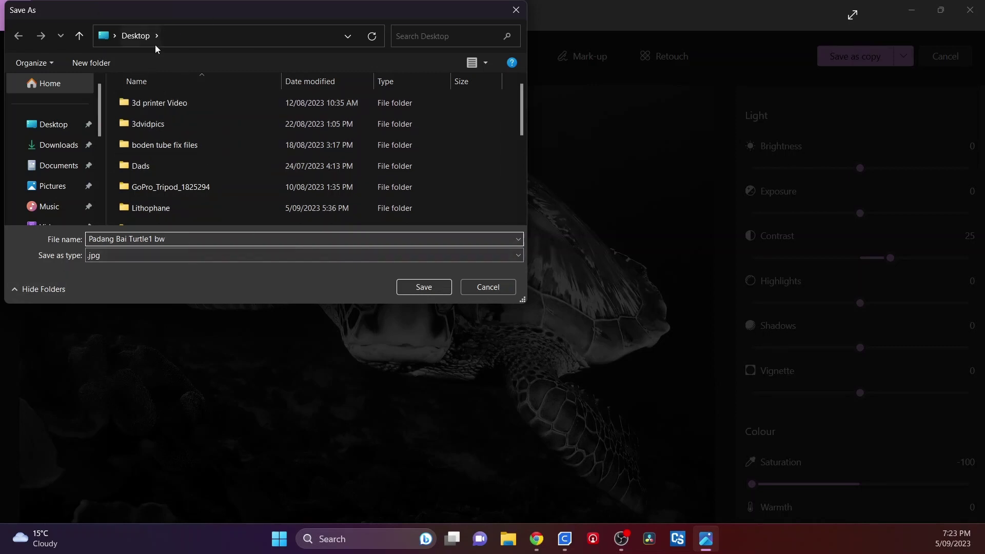
{"action": "left_click", "coordinate": [420, 287]}
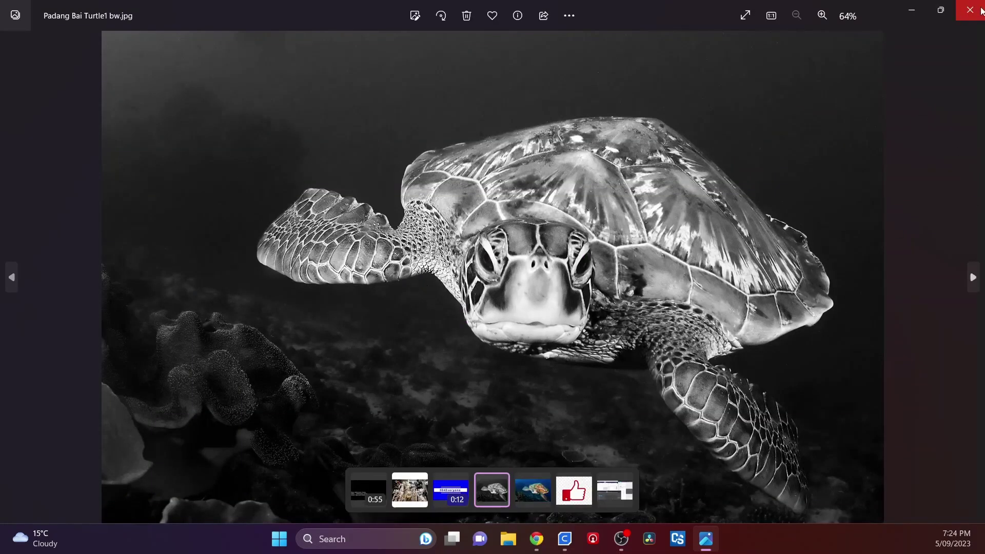
{"action": "left_click", "coordinate": [980, 10]}
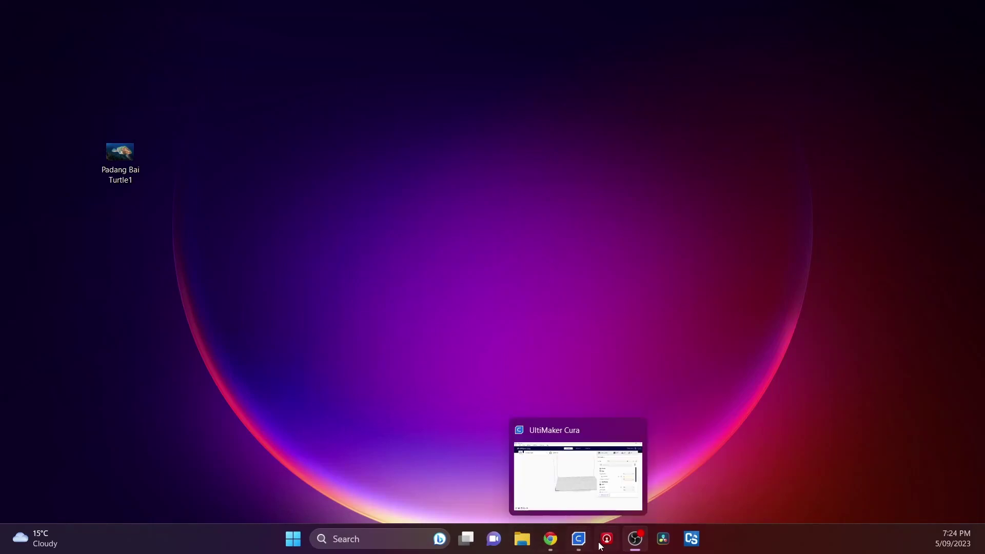
Step: Switch to the Image to Lithophane page in Chrome and load the Padang Bai Turtle1 bw image
{"action": "left_click", "coordinate": [550, 539]}
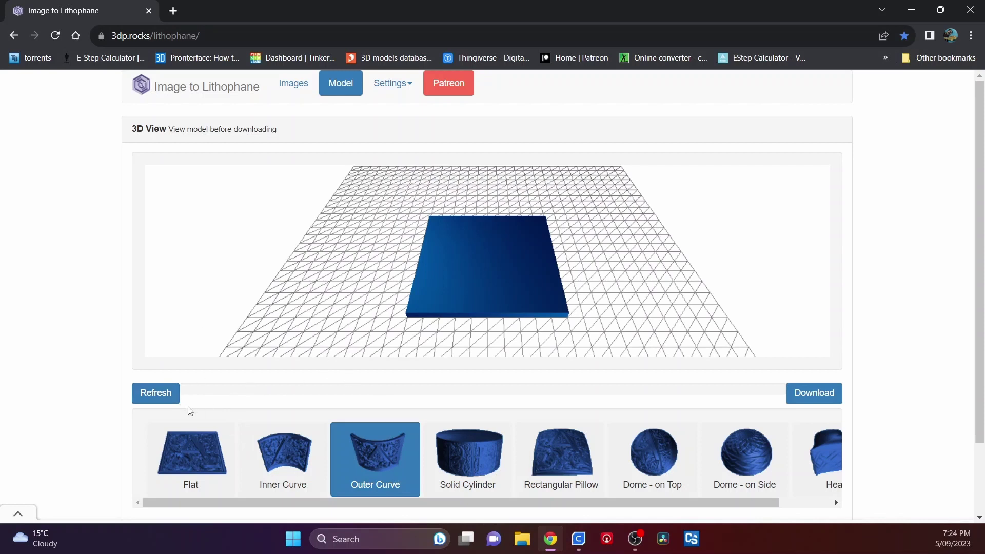
{"action": "left_click", "coordinate": [288, 88]}
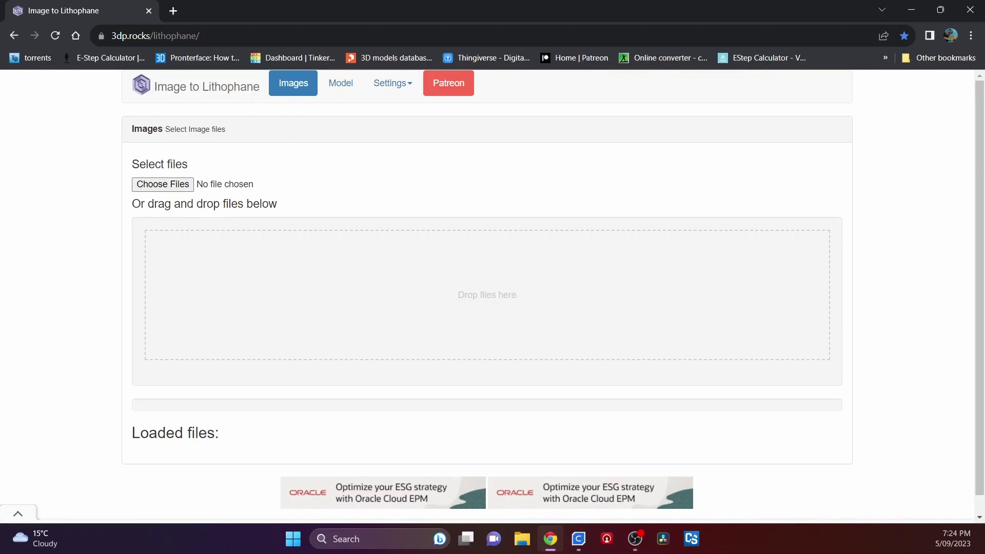
{"action": "left_click_drag", "start_coordinate": [352, 262], "coordinate": [191, 290]}
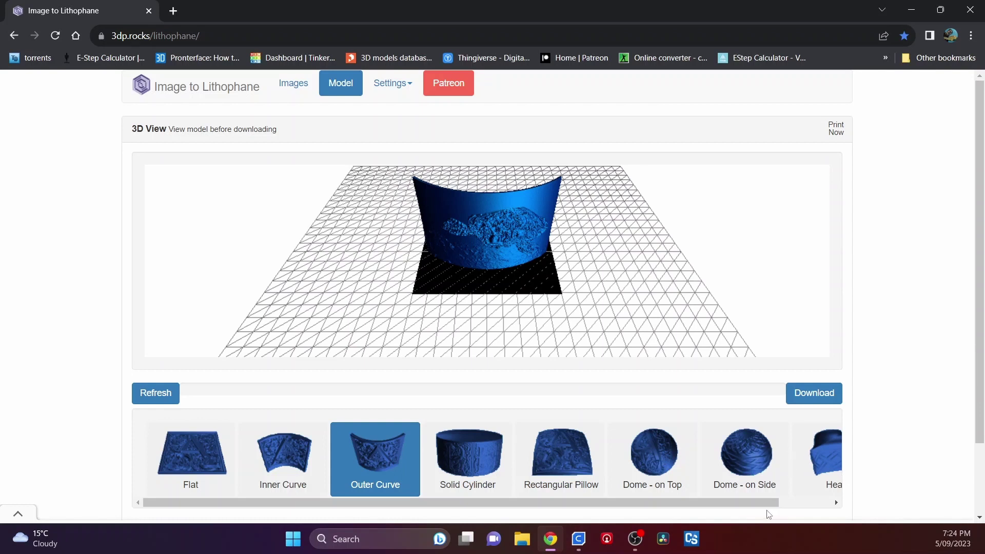
Step: Set the lithophane's maximum size to 221 mm in the model settings
{"action": "left_click", "coordinate": [835, 502]}
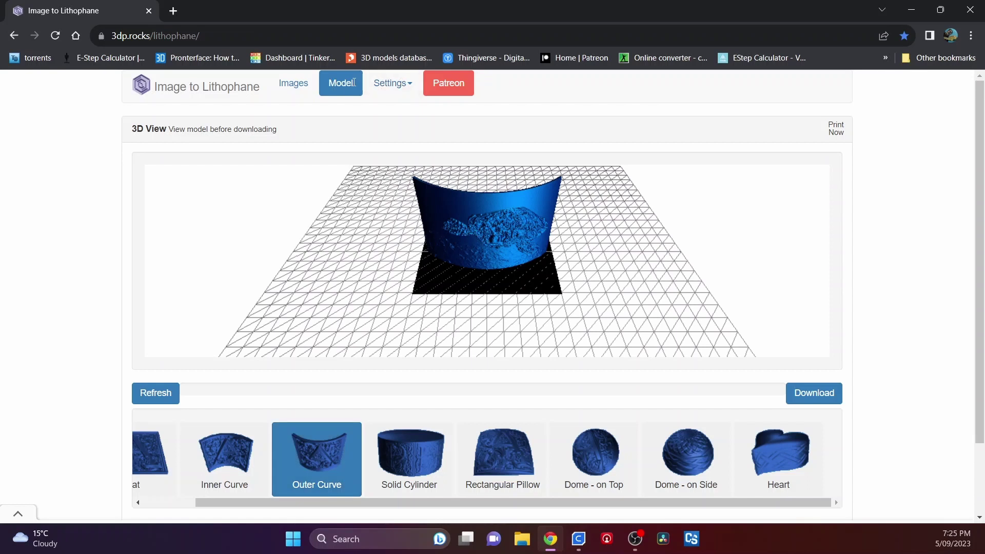
{"action": "left_click", "coordinate": [395, 83]}
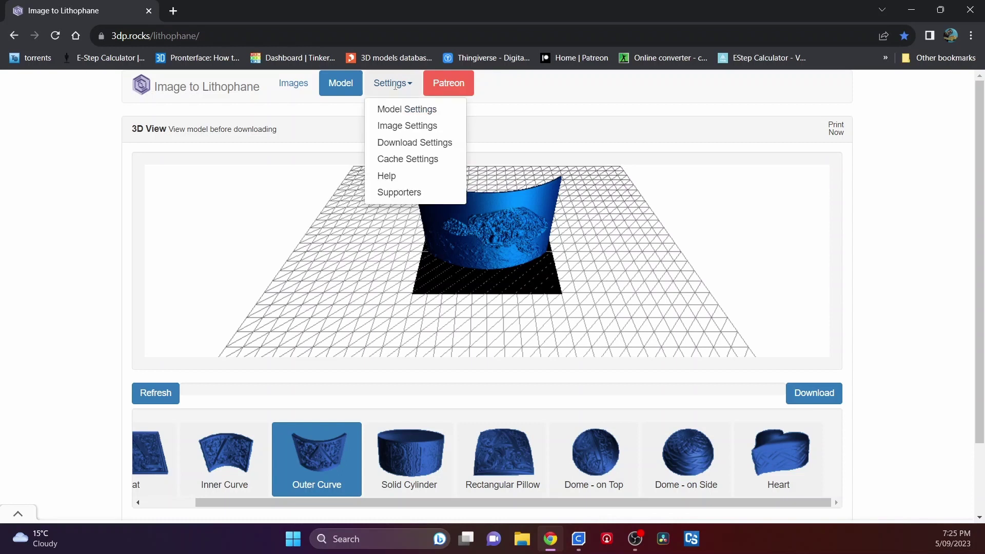
{"action": "left_click", "coordinate": [394, 110]}
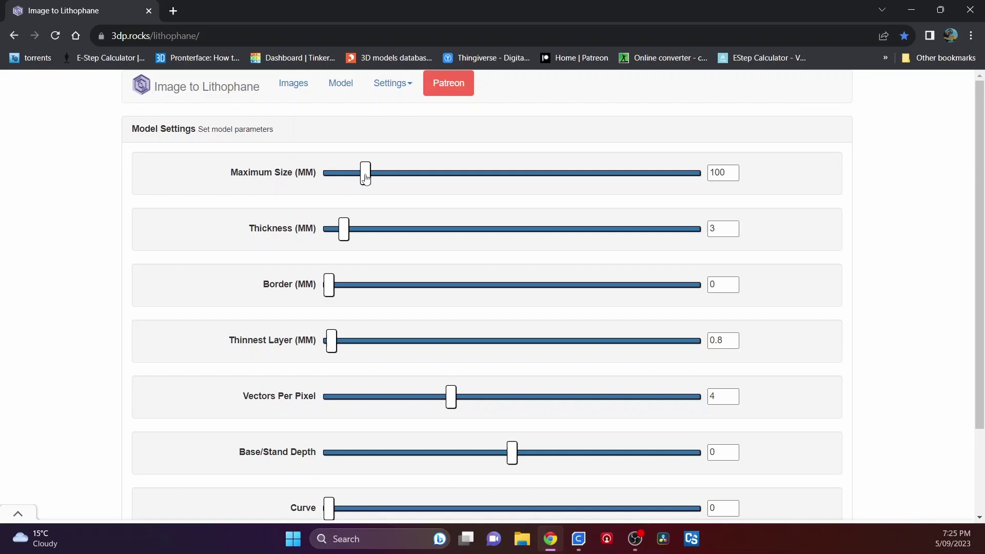
{"action": "left_click_drag", "start_coordinate": [365, 177], "coordinate": [410, 184]}
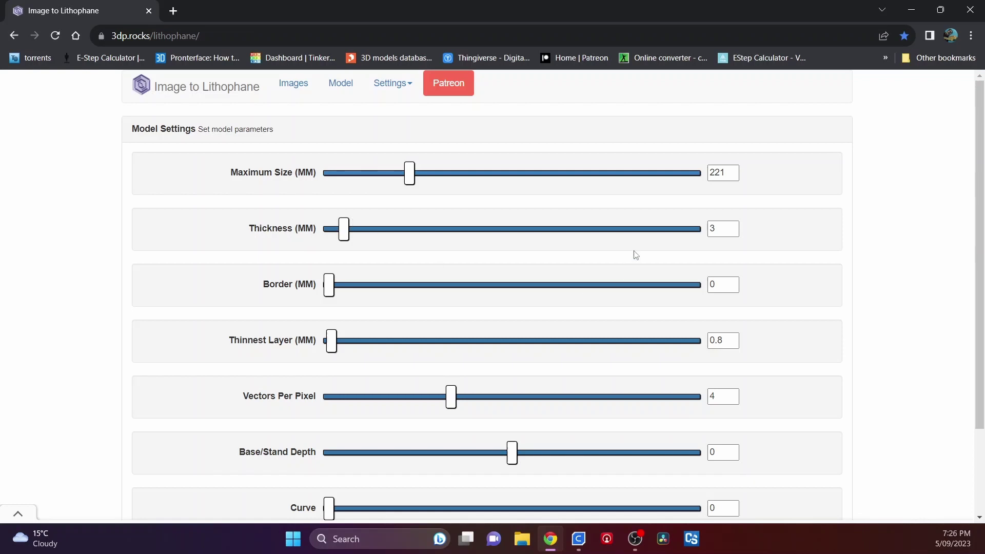
{"action": "left_click", "coordinate": [716, 229]}
Step: Change the lithophane's image settings from negative to Positive Image
{"action": "left_click", "coordinate": [393, 83]}
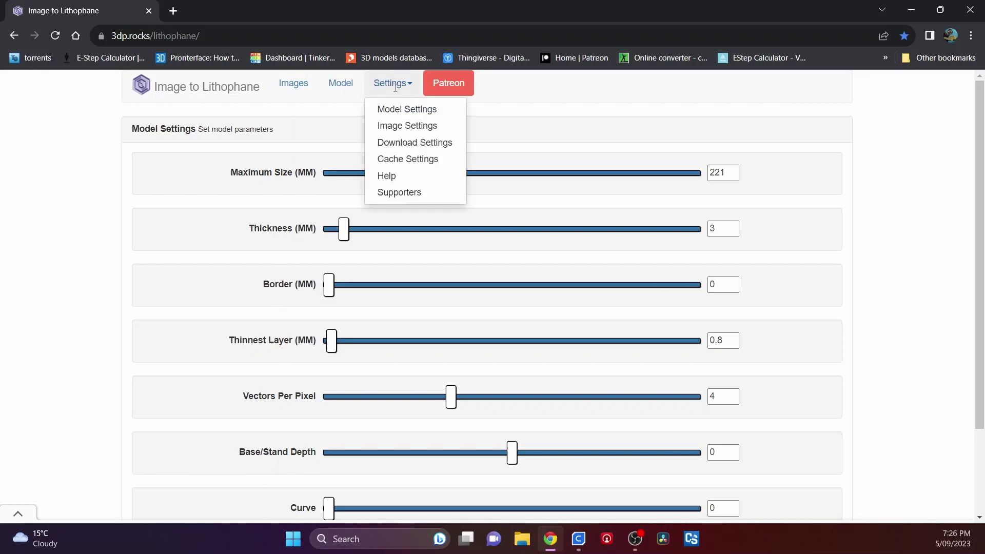
{"action": "left_click", "coordinate": [405, 128]}
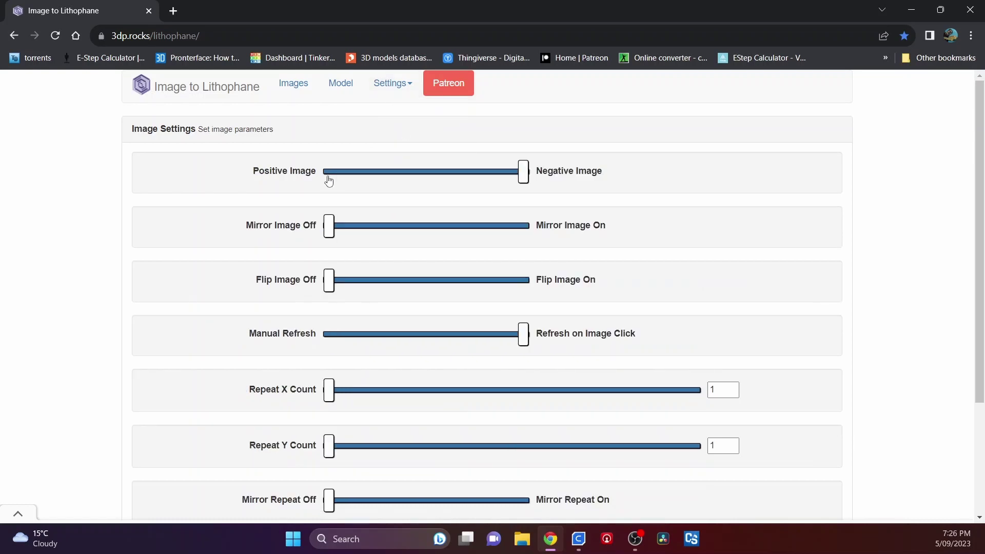
{"action": "left_click_drag", "start_coordinate": [523, 174], "coordinate": [297, 165]}
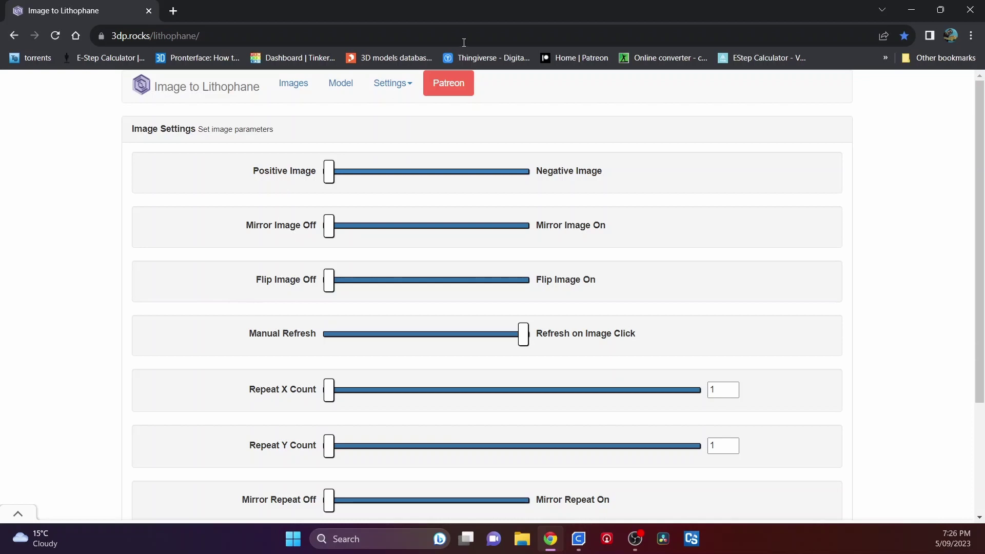
Step: Return to the lithophane's 3D model view and download the model as an STL file
{"action": "left_click", "coordinate": [410, 87]}
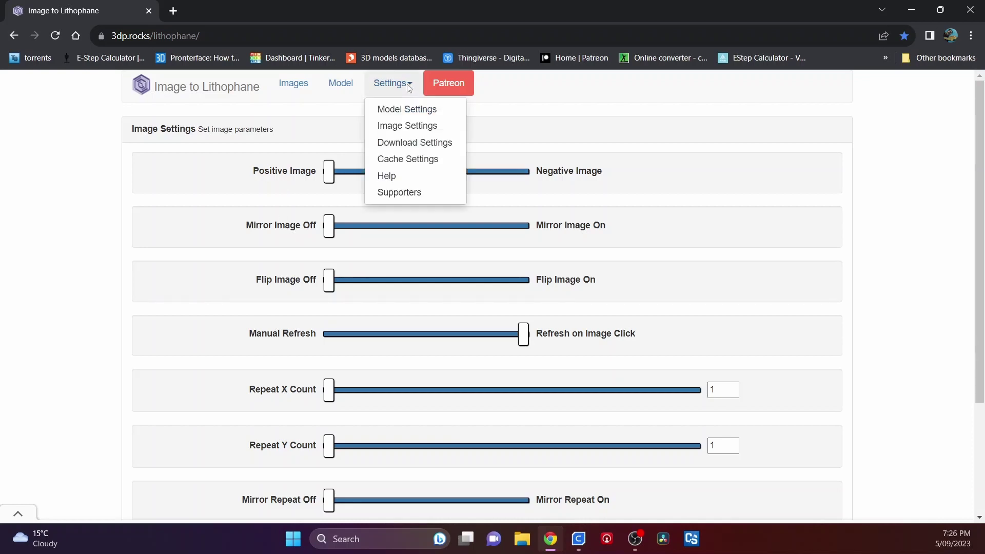
{"action": "left_click", "coordinate": [406, 81]}
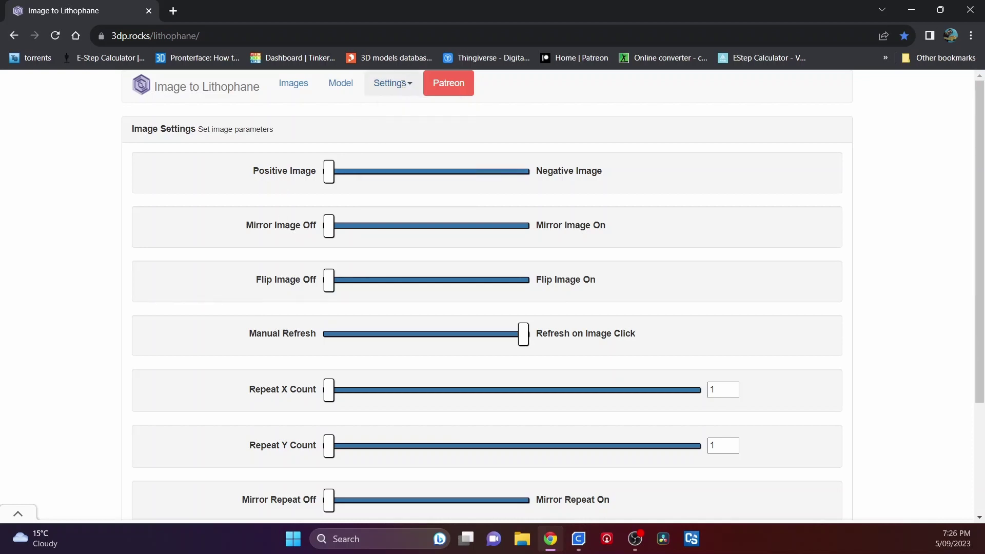
{"action": "left_click", "coordinate": [404, 84]}
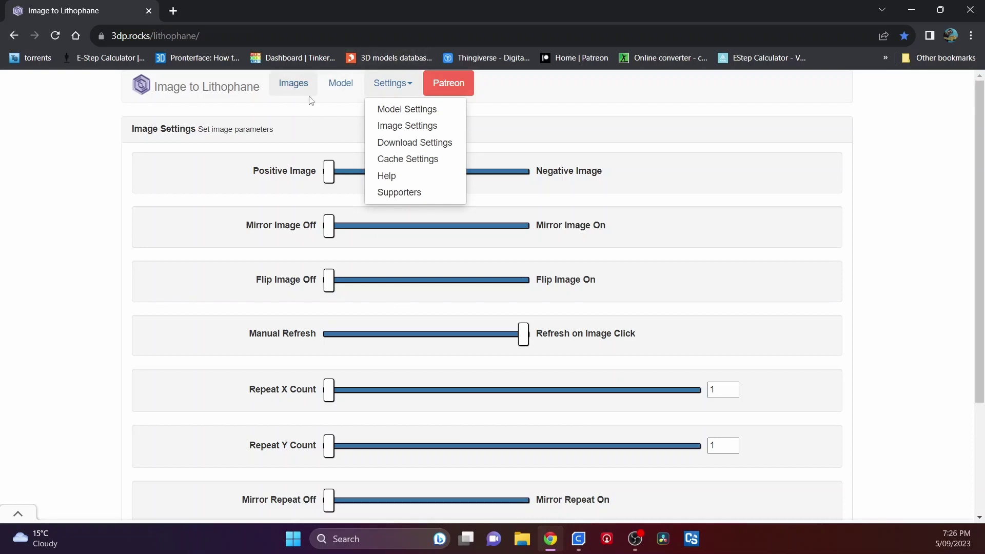
{"action": "left_click", "coordinate": [346, 86]}
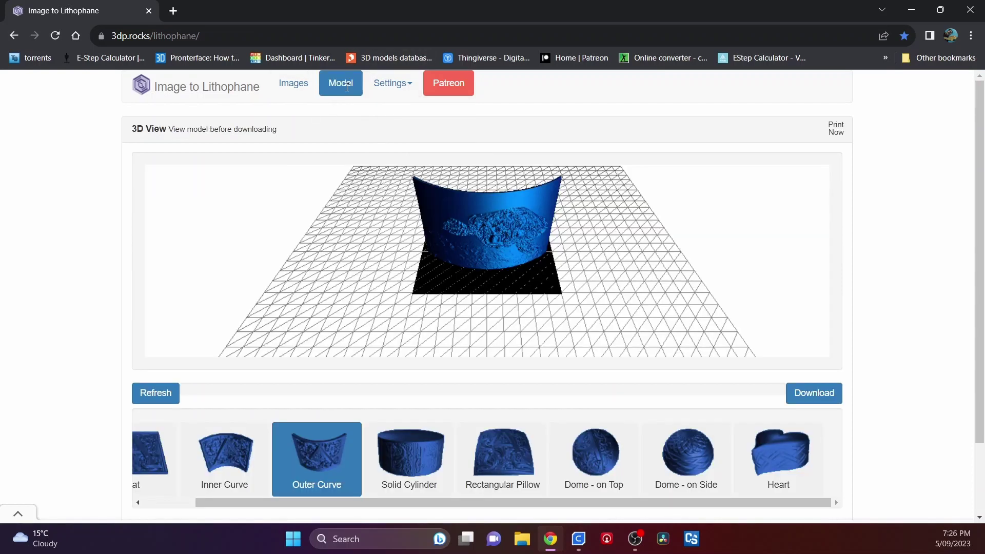
{"action": "left_click", "coordinate": [806, 396]}
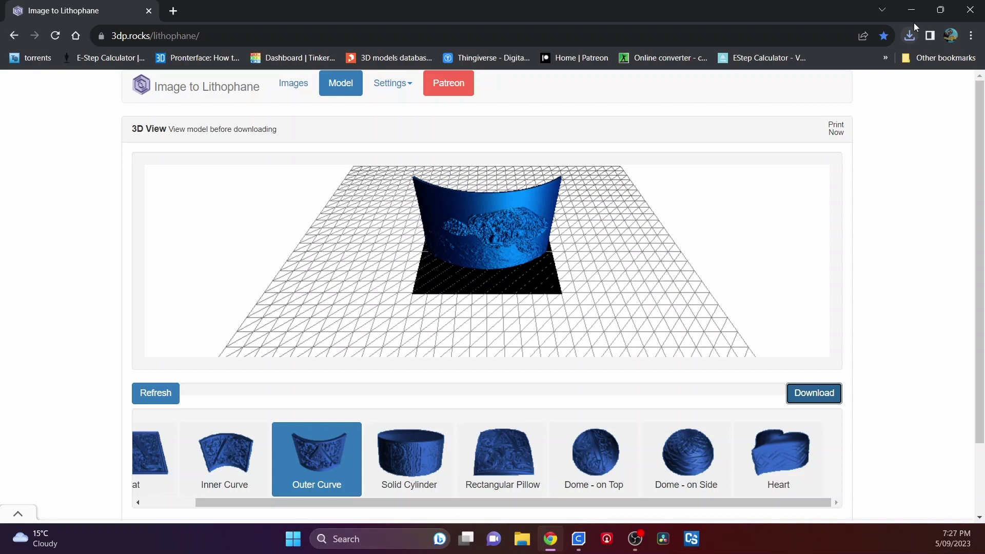
Step: Show the downloaded Padang Bai Turtle1 bw STL in its folder, move it to the Desktop, and close the file window
{"action": "left_click", "coordinate": [909, 39]}
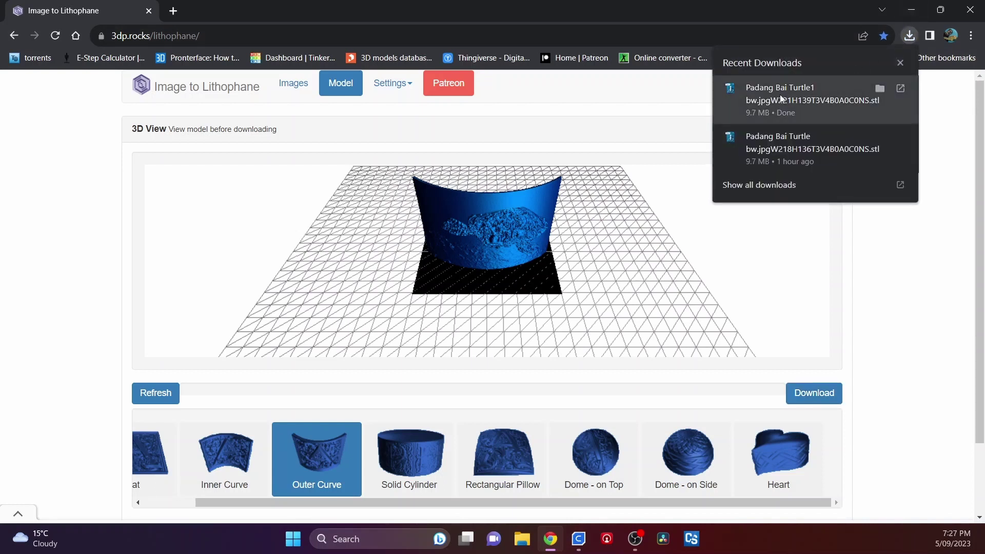
{"action": "right_click", "coordinate": [781, 97]}
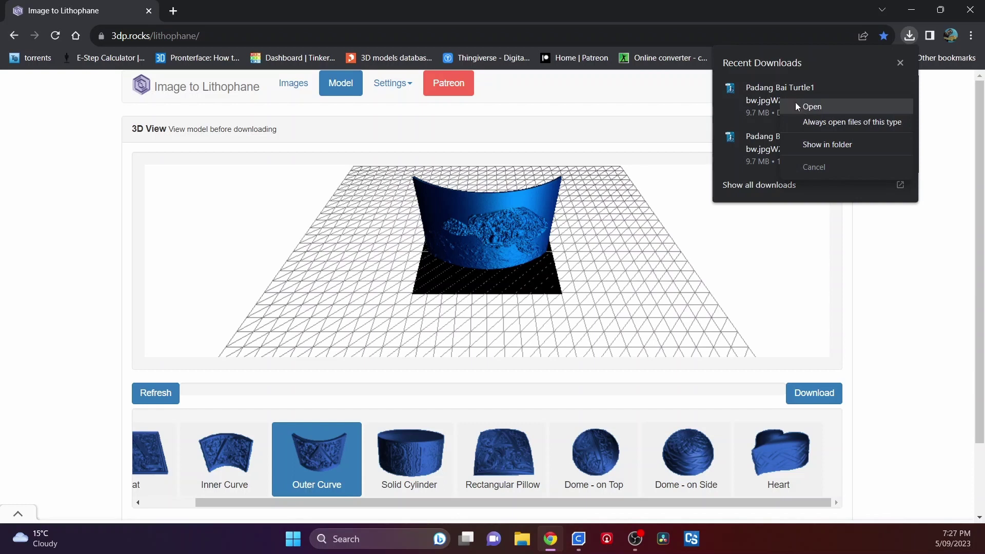
{"action": "left_click", "coordinate": [811, 146]}
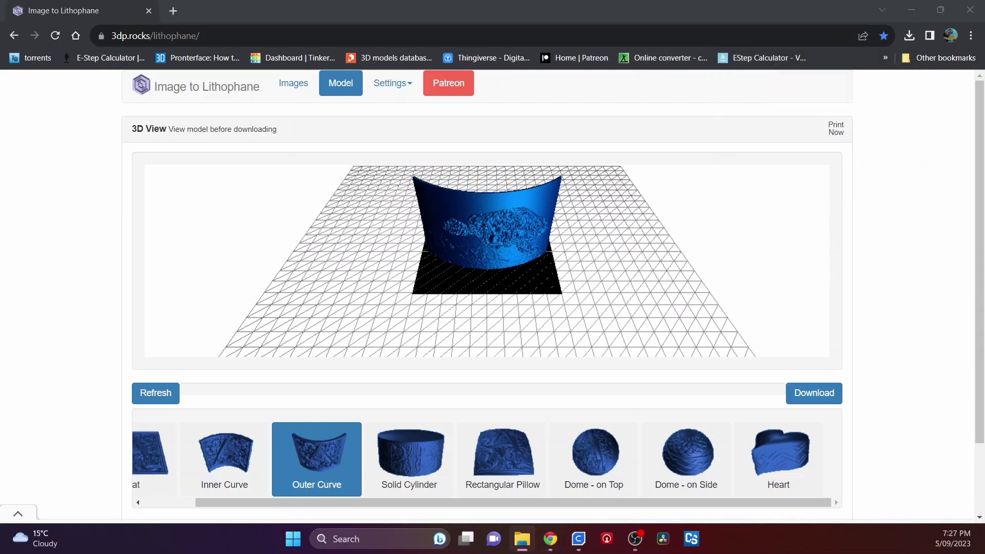
{"action": "left_click_drag", "start_coordinate": [10, 341], "coordinate": [479, 133]}
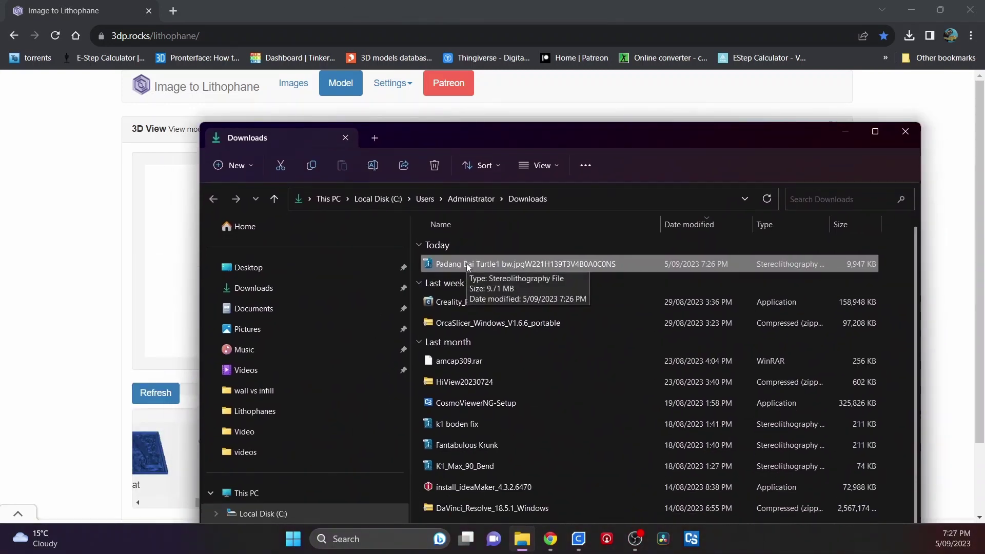
{"action": "left_click_drag", "start_coordinate": [467, 266], "coordinate": [299, 271]}
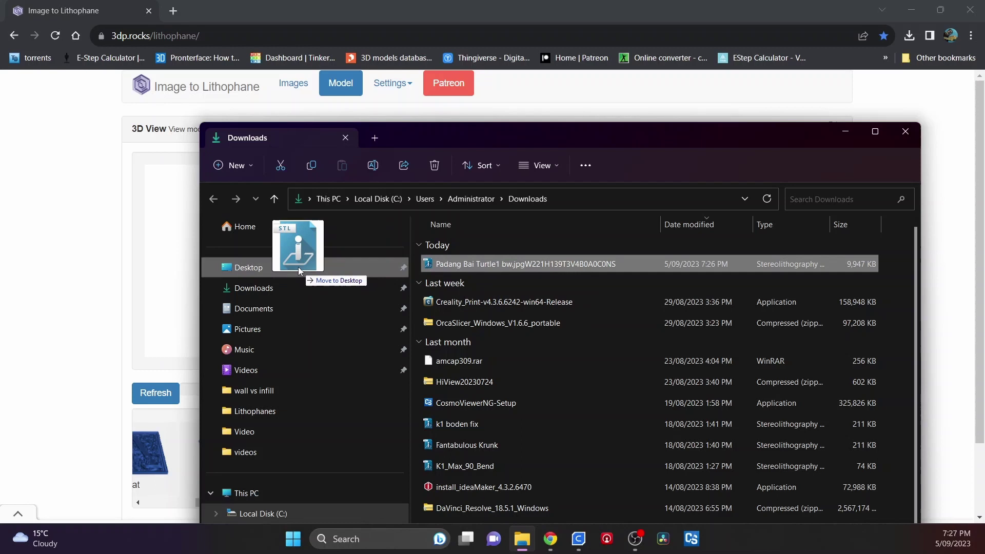
{"action": "left_click_drag", "start_coordinate": [299, 270], "coordinate": [299, 269]}
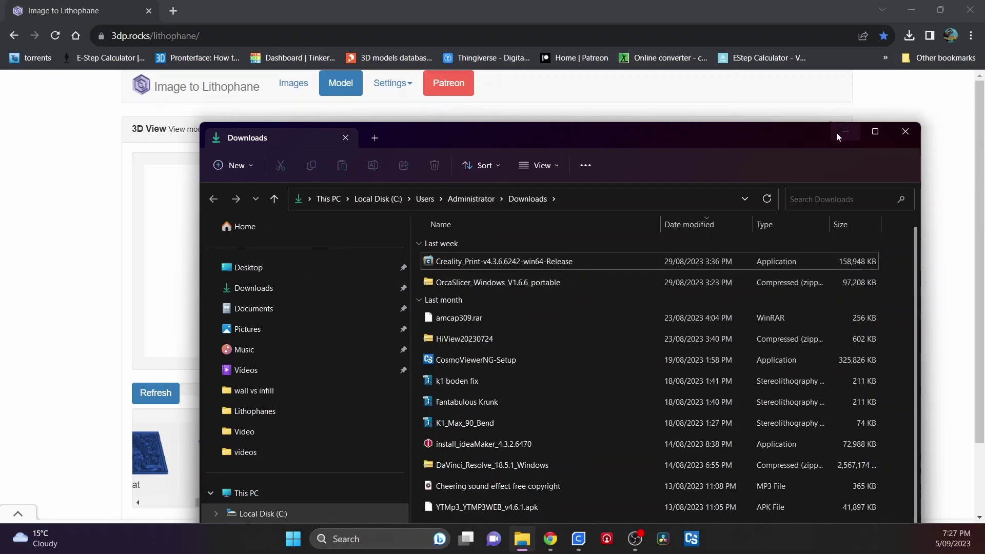
{"action": "left_click", "coordinate": [905, 133]}
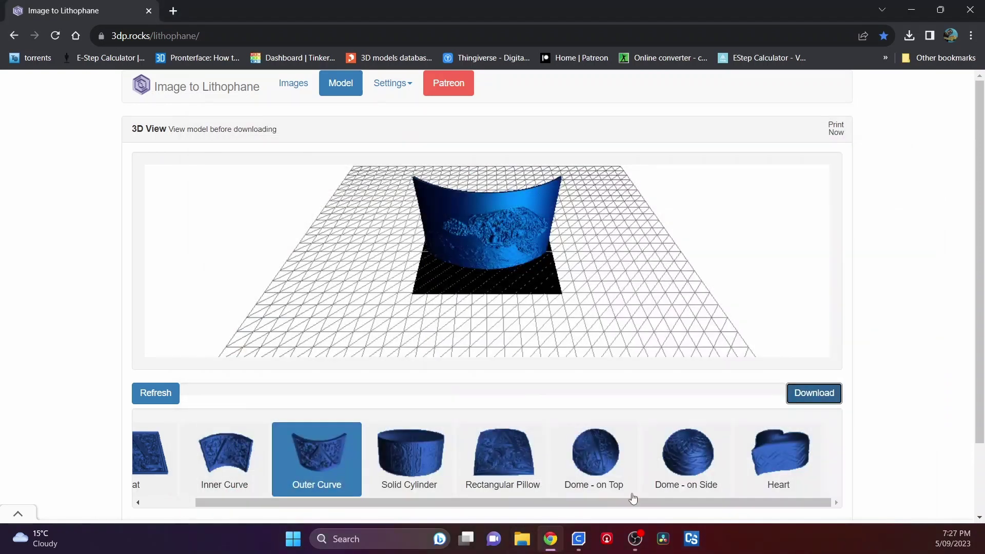
Step: Switch to UltiMaker Cura and load the Padang Bai Turtle1 bw STL from the Desktop onto the build plate
{"action": "left_click", "coordinate": [912, 9]}
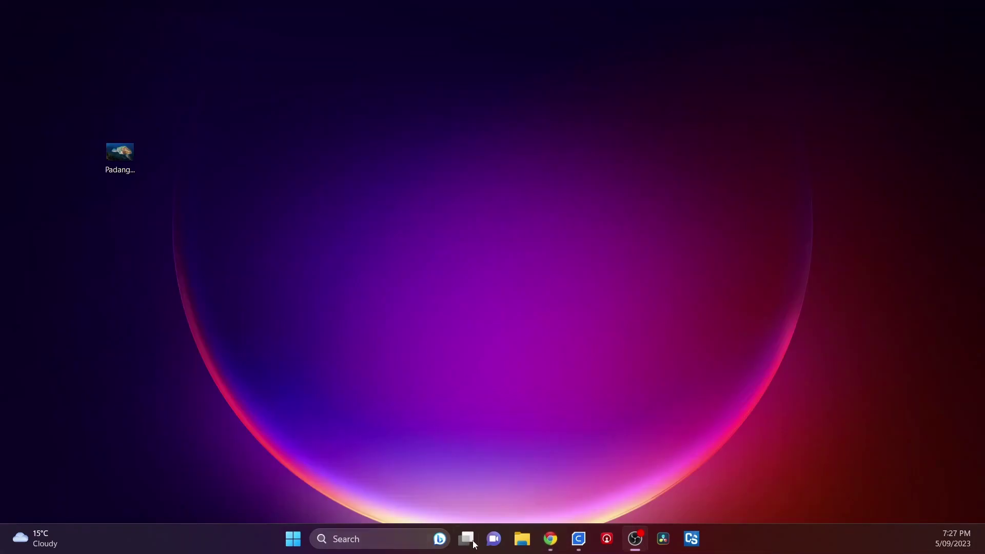
{"action": "left_click", "coordinate": [579, 538]}
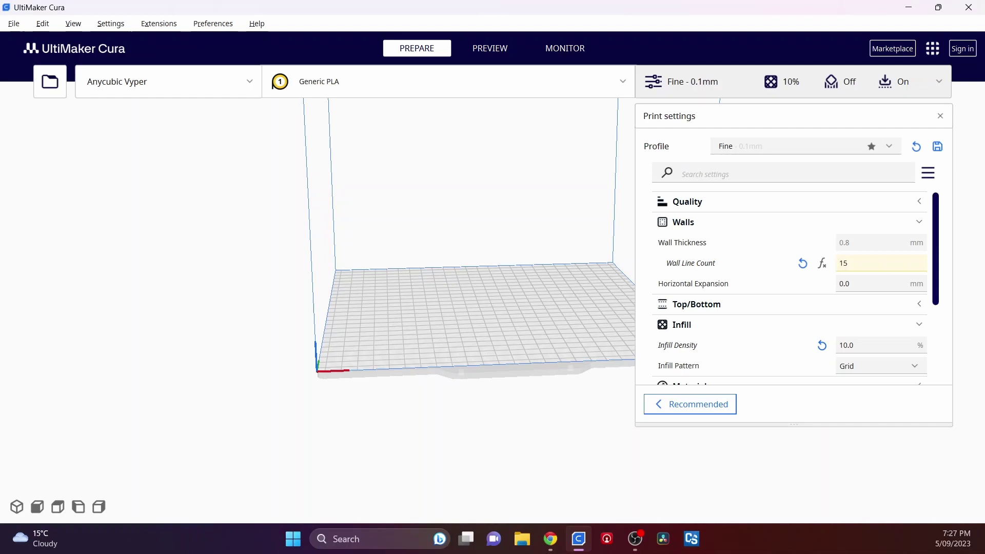
{"action": "left_click_drag", "start_coordinate": [149, 553], "coordinate": [438, 308]}
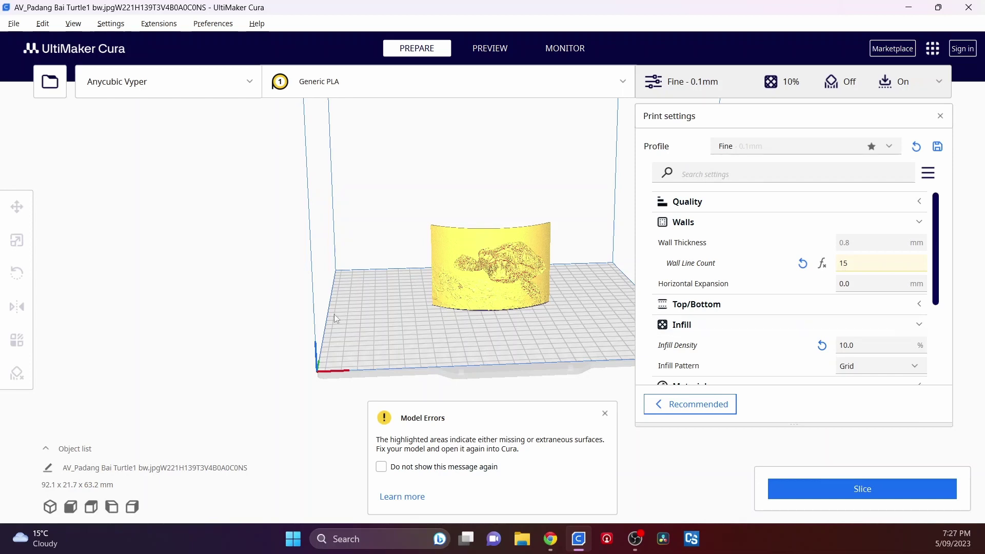
Step: Try a uniform scale of 400% on the turtle lithophane, and set it to 200% instead
{"action": "left_click", "coordinate": [477, 295]}
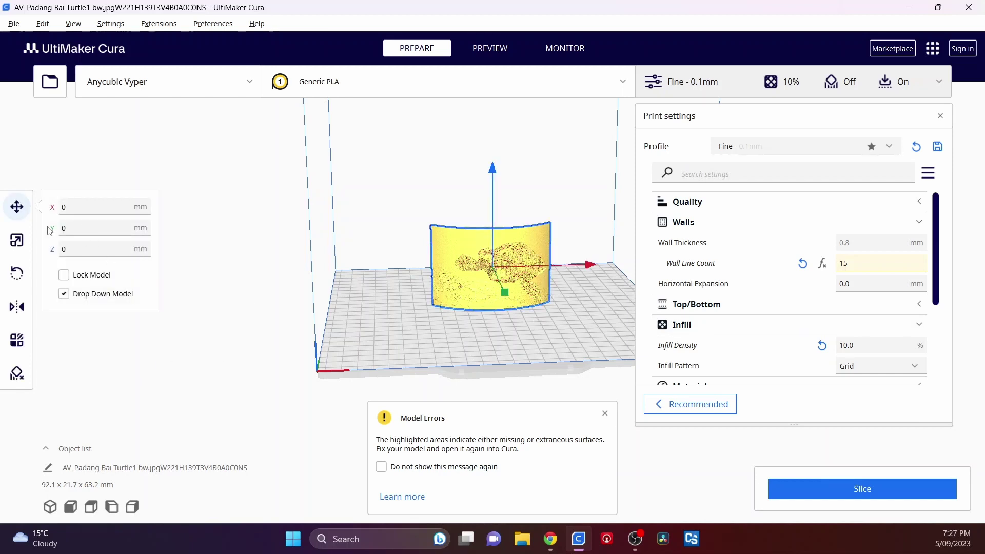
{"action": "left_click", "coordinate": [17, 240]}
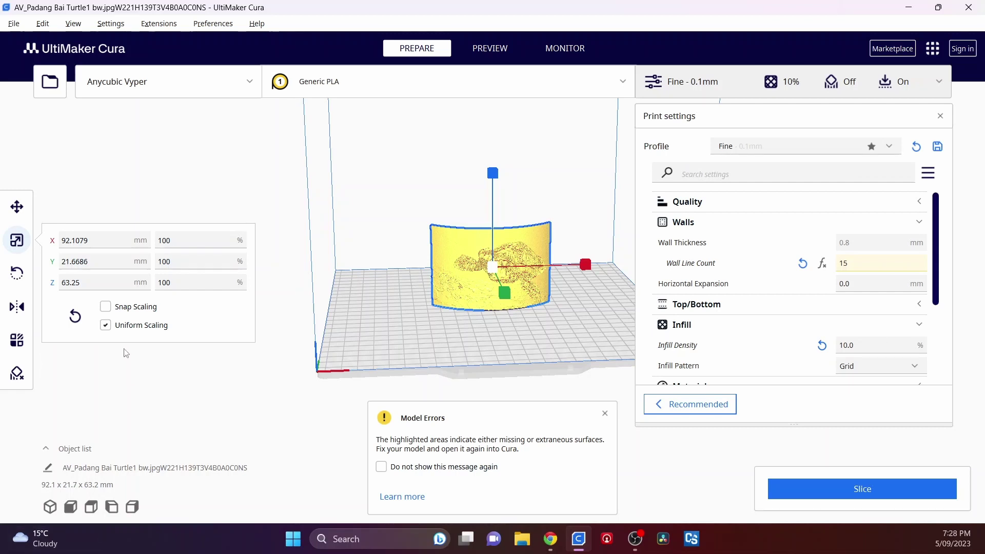
{"action": "double_click", "coordinate": [170, 237]}
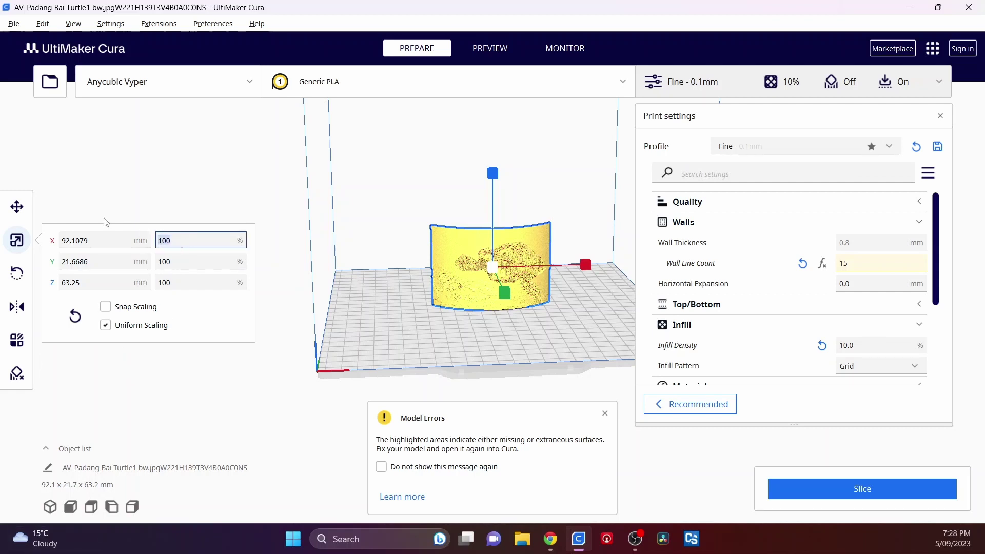
{"action": "type", "text": "400"}
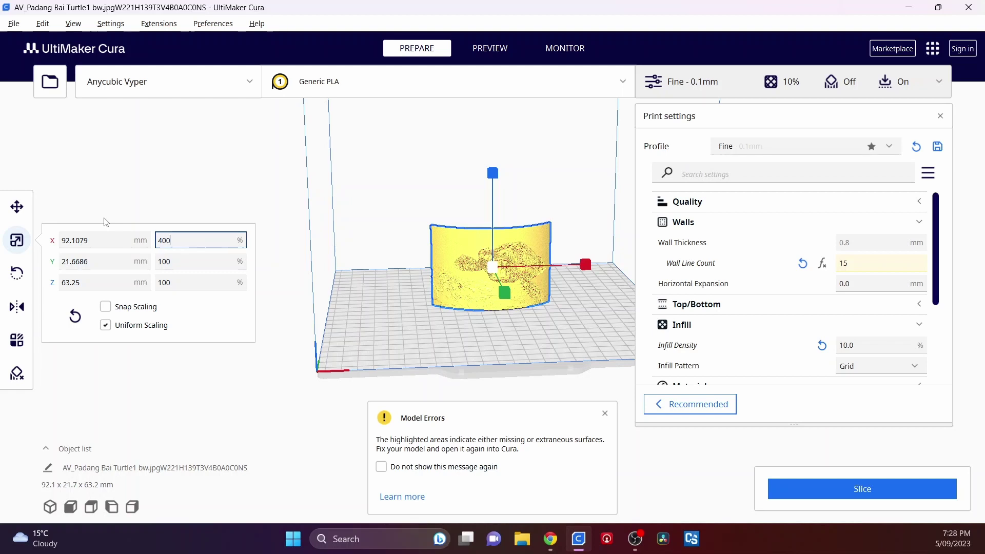
{"action": "key", "text": "Return"}
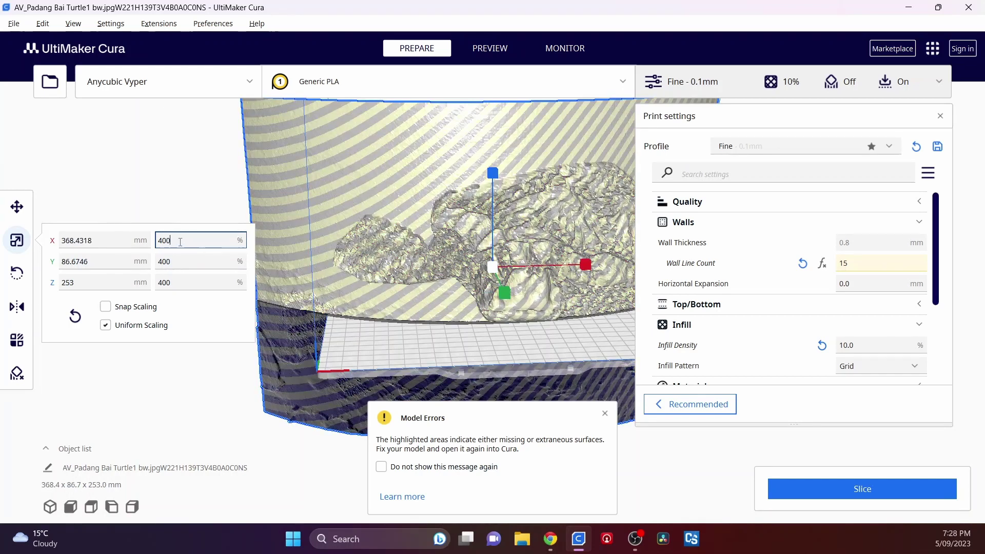
{"action": "type", "text": "200"}
{"action": "key", "text": "Return"}
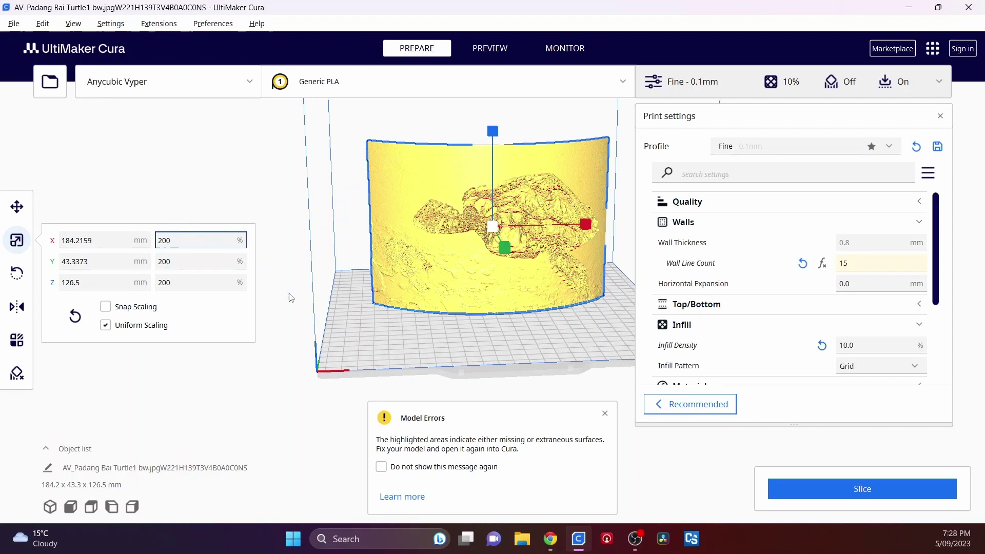
Step: Rotate the lithophane about its vertical axis so it stands diagonally on the build plate, and check its placement from above
{"action": "left_click", "coordinate": [17, 273]}
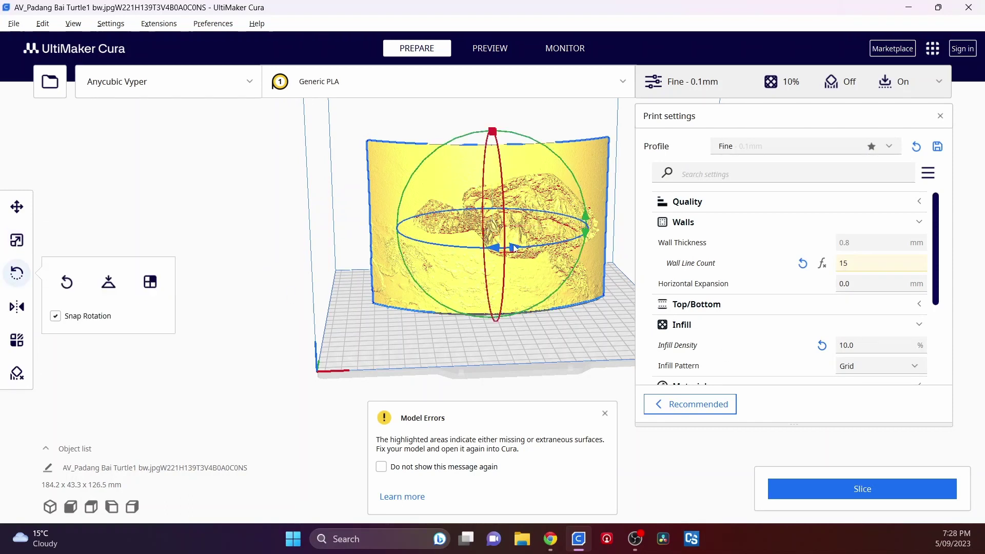
{"action": "left_click_drag", "start_coordinate": [539, 246], "coordinate": [579, 242]}
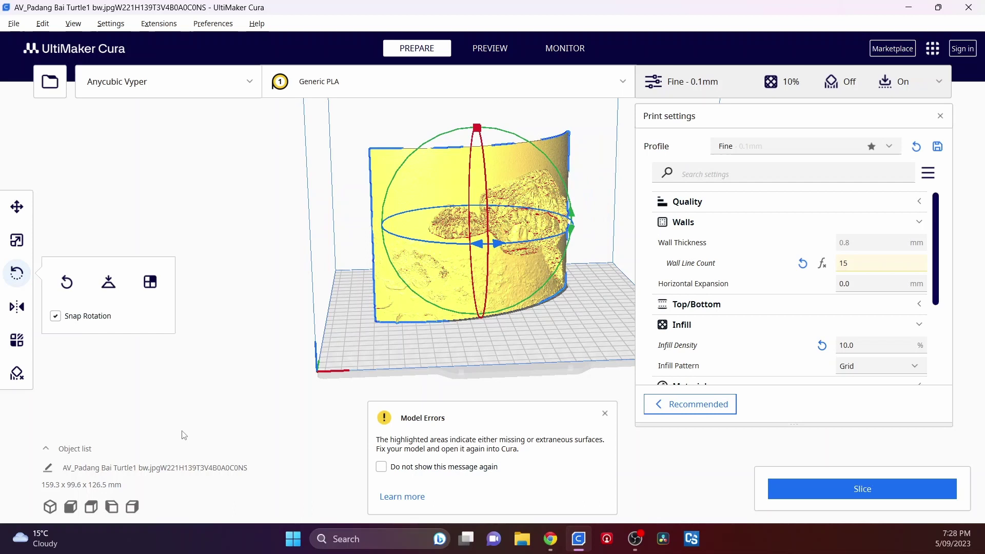
{"action": "left_click", "coordinate": [91, 508]}
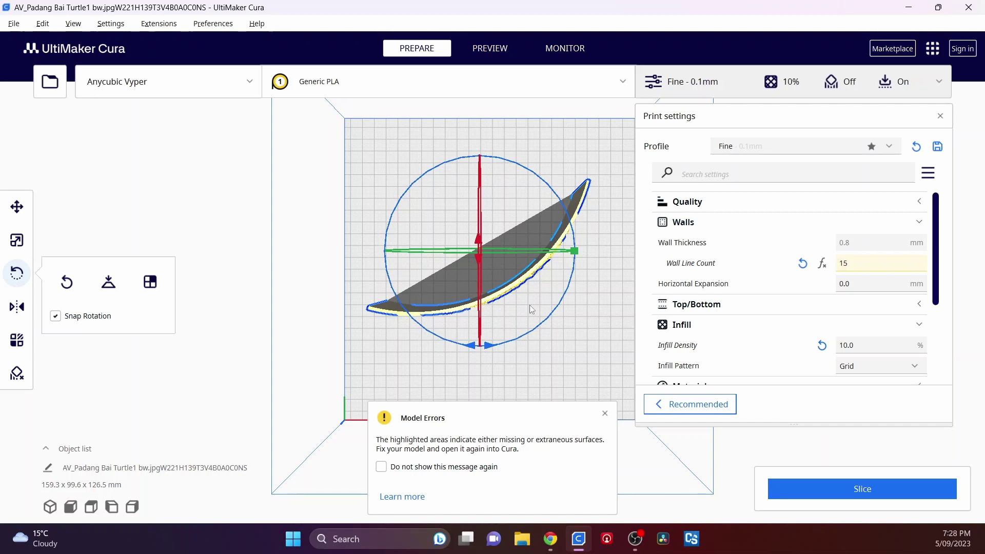
{"action": "left_click", "coordinate": [540, 275]}
{"action": "right_click_drag", "start_coordinate": [540, 275], "coordinate": [465, 147]}
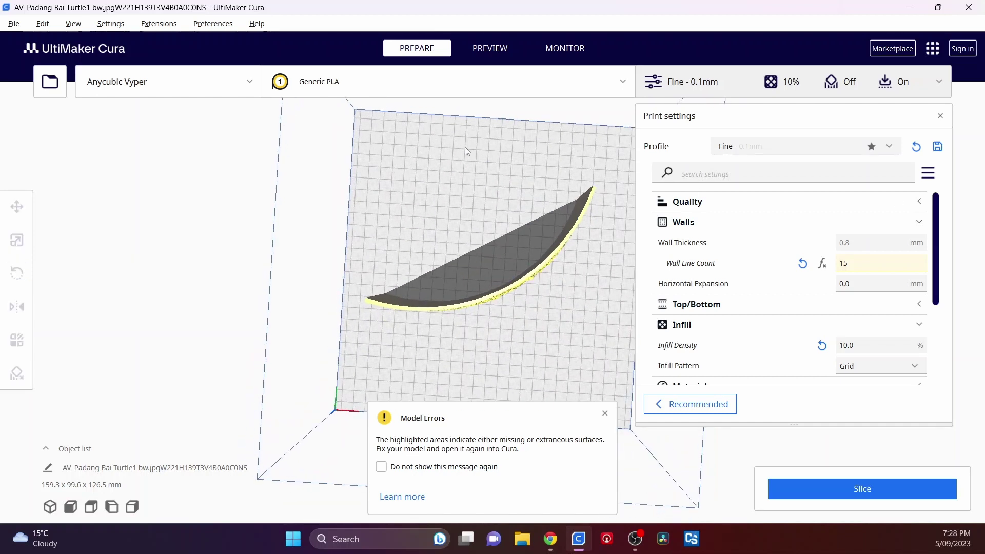
Step: Return to the 3D view and slice the turtle lithophane for printing
{"action": "left_click", "coordinate": [49, 508]}
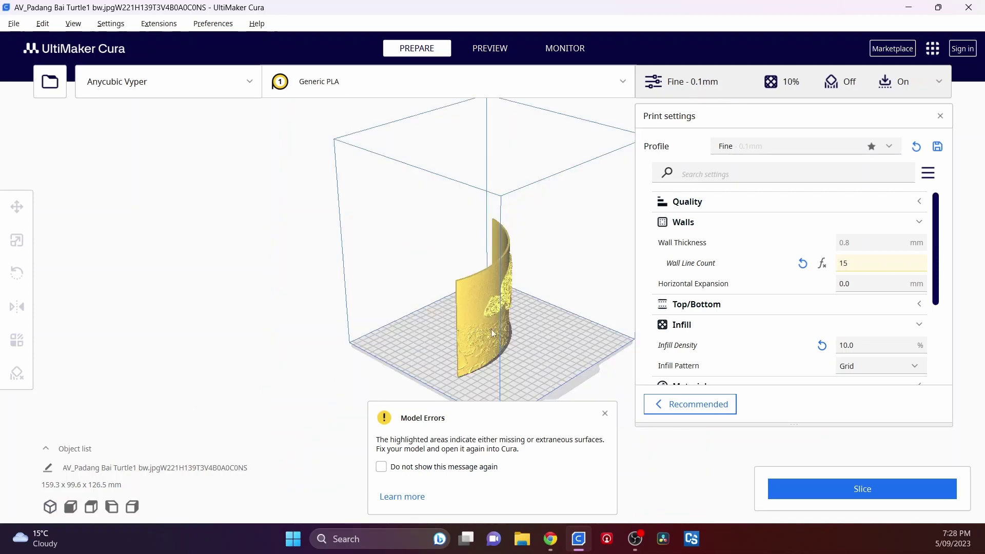
{"action": "right_click_drag", "start_coordinate": [493, 370], "coordinate": [370, 367]}
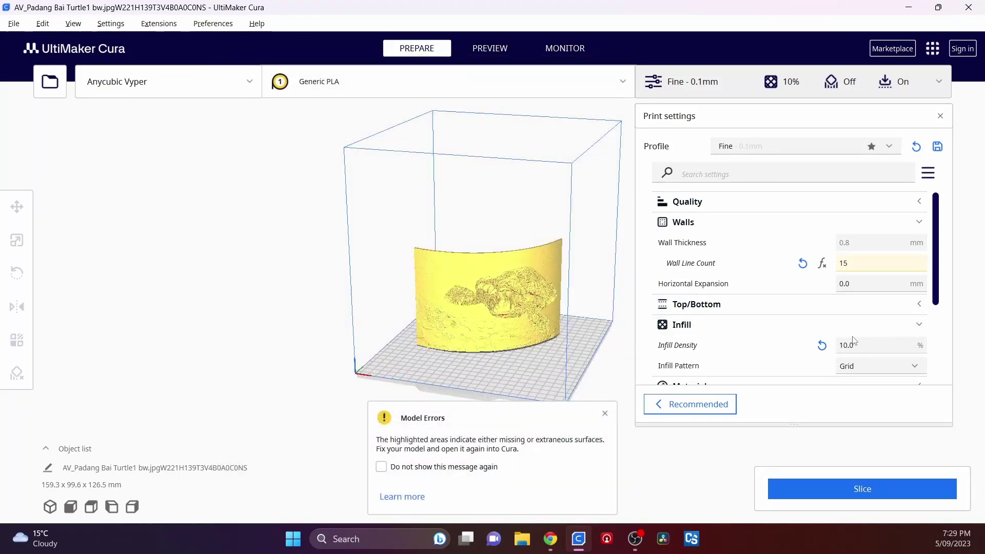
{"action": "mouse_move", "coordinate": [852, 343]}
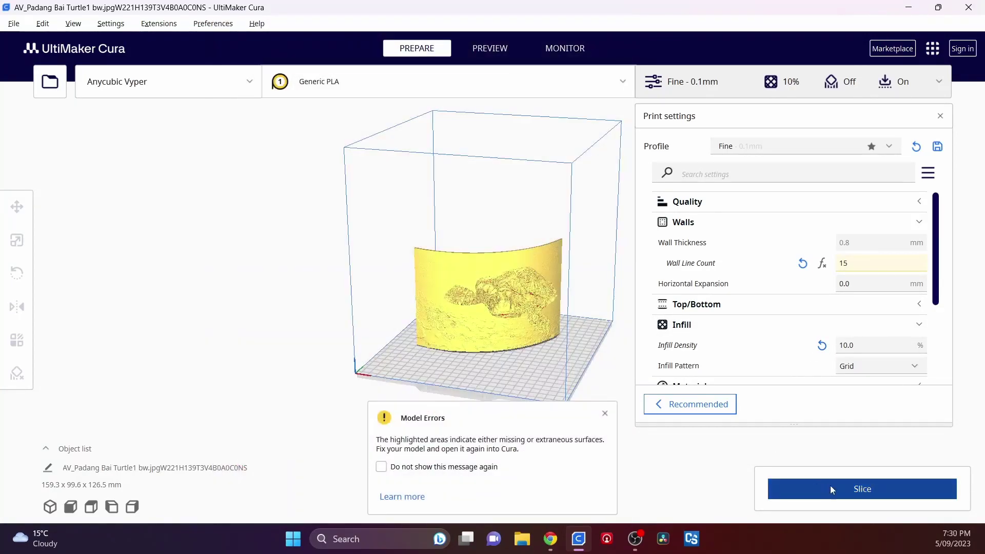
{"action": "left_click", "coordinate": [830, 487]}
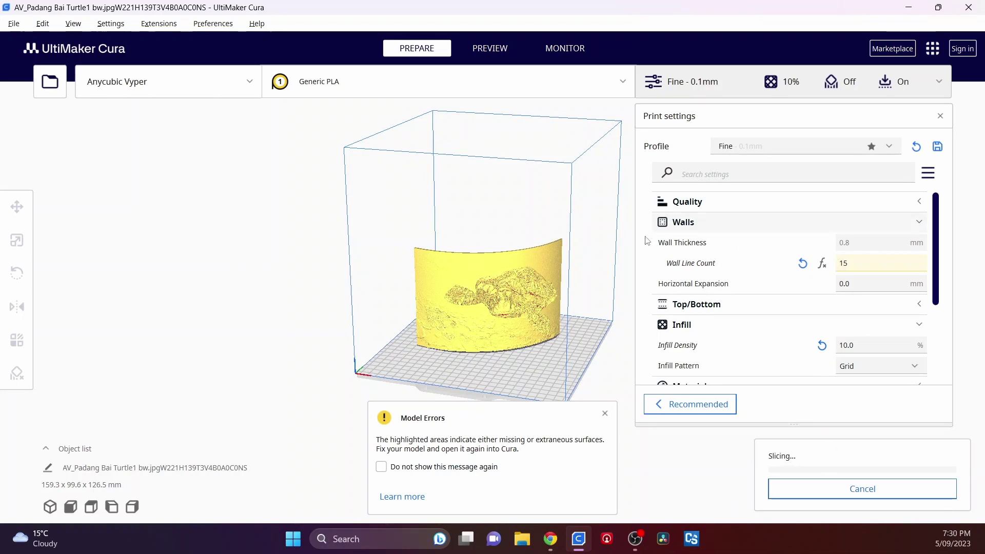